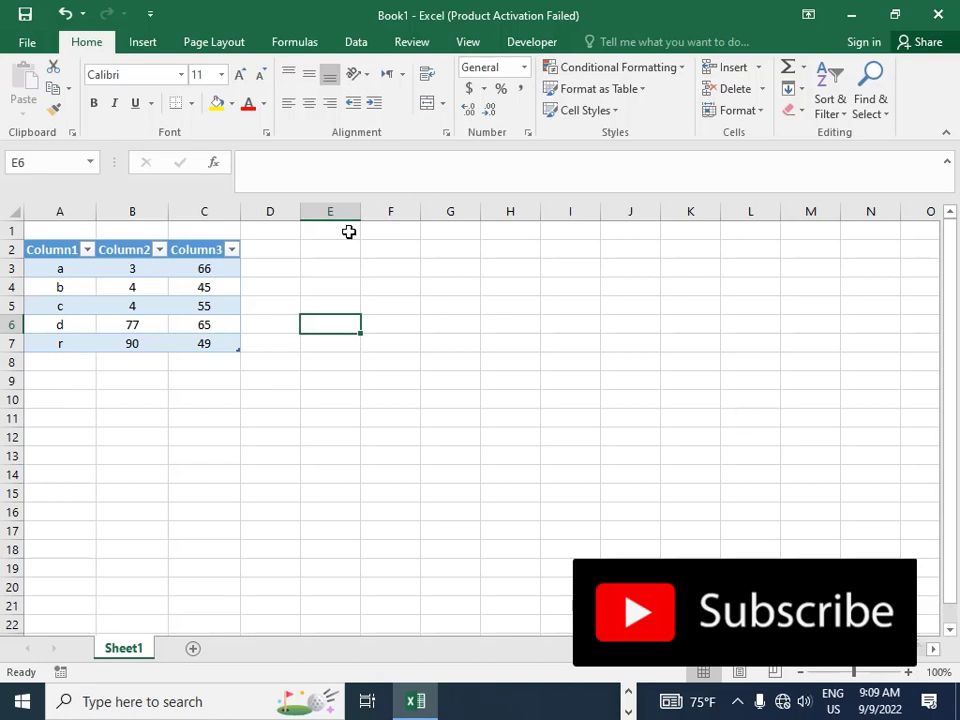
# Step: Copy the five data rows A3:C7 of the table via the right-click menu
pyautogui.click(116, 270)
pyautogui.click(33, 268)
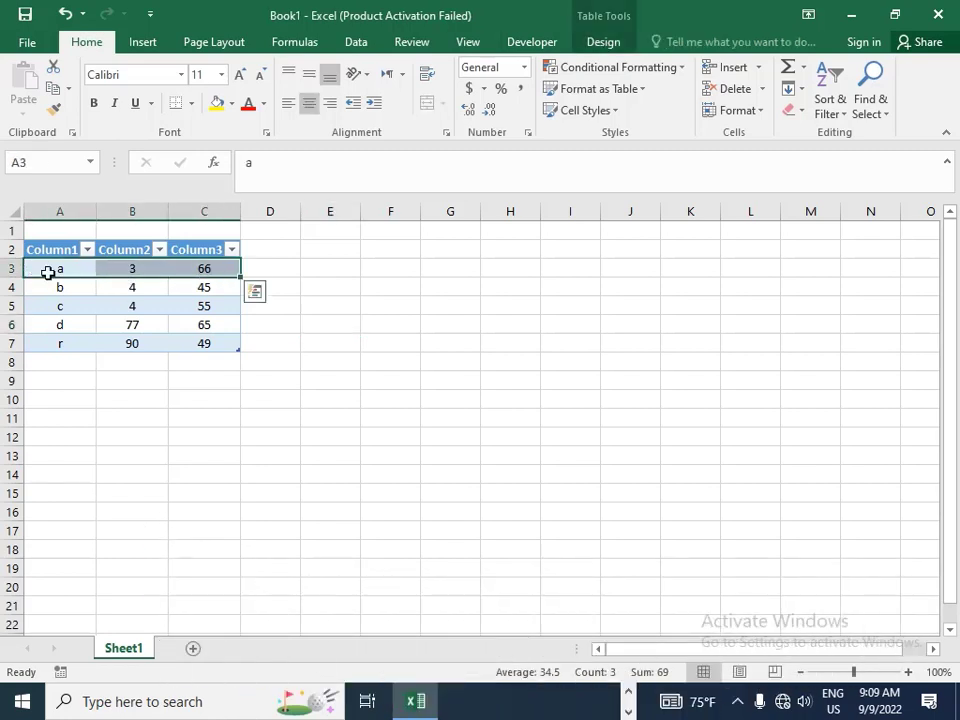
pyautogui.moveTo(47, 268)
pyautogui.mouseDown()
pyautogui.moveTo(134, 341)
pyautogui.moveTo(199, 346)
pyautogui.mouseUp()
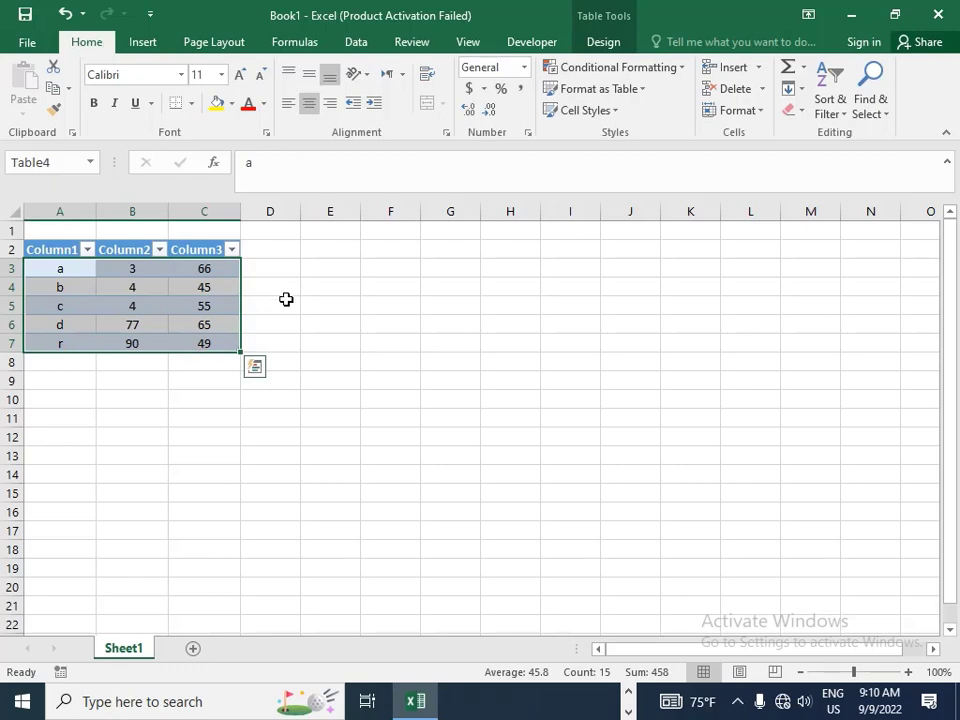
pyautogui.rightClick(174, 306)
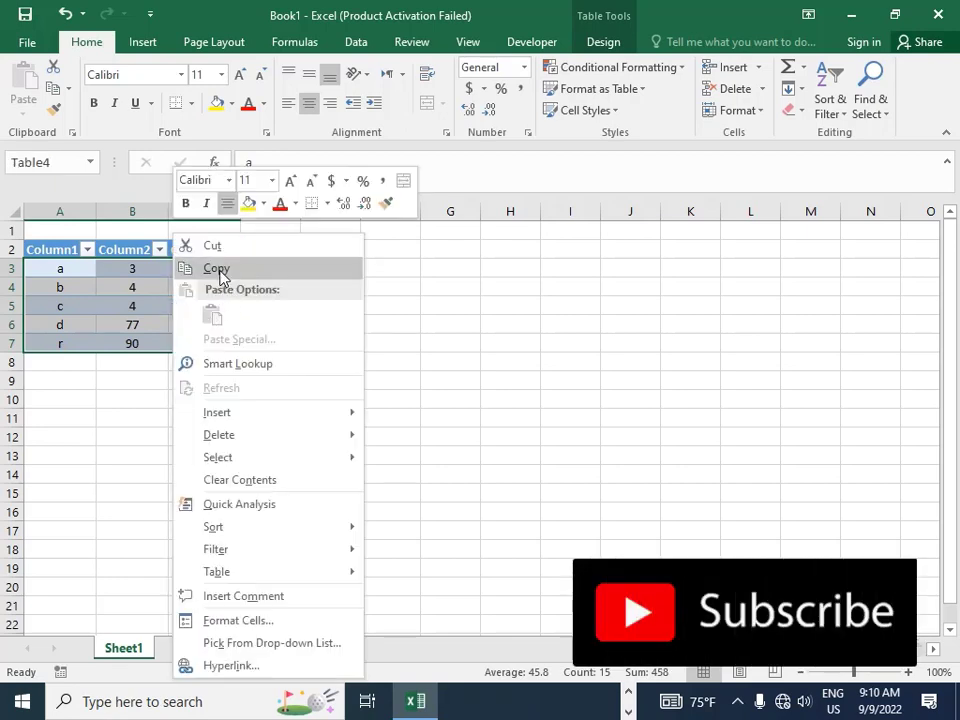
pyautogui.click(216, 268)
# Step: Choose G4 as destination and enable Transpose in the Paste Special dialog
pyautogui.click(462, 287)
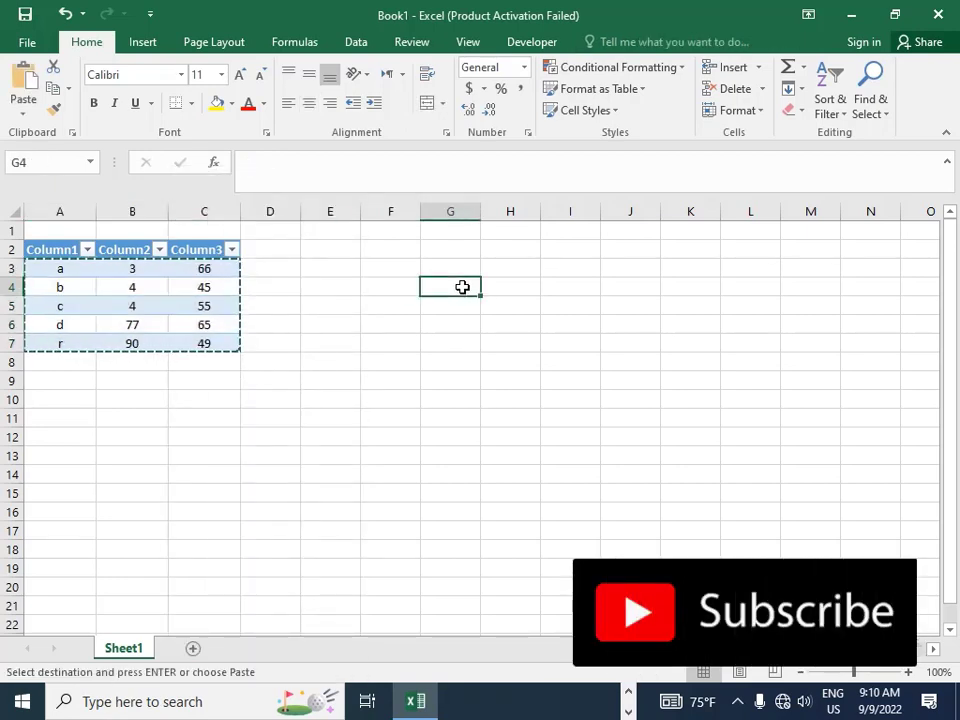
pyautogui.rightClick(462, 287)
pyautogui.moveTo(530, 386)
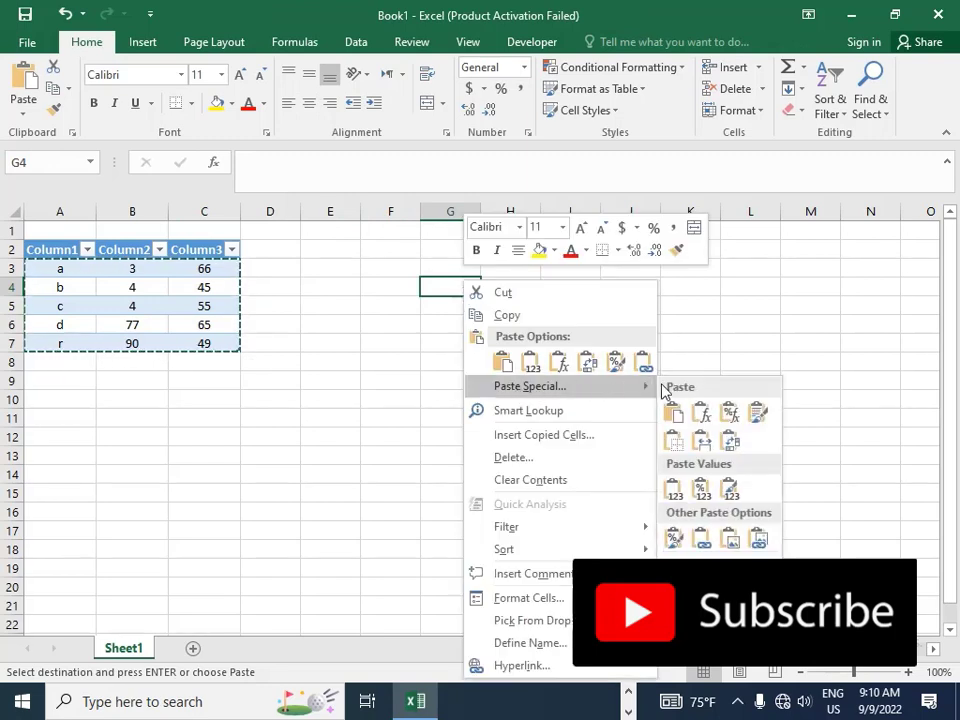
pyautogui.click(700, 571)
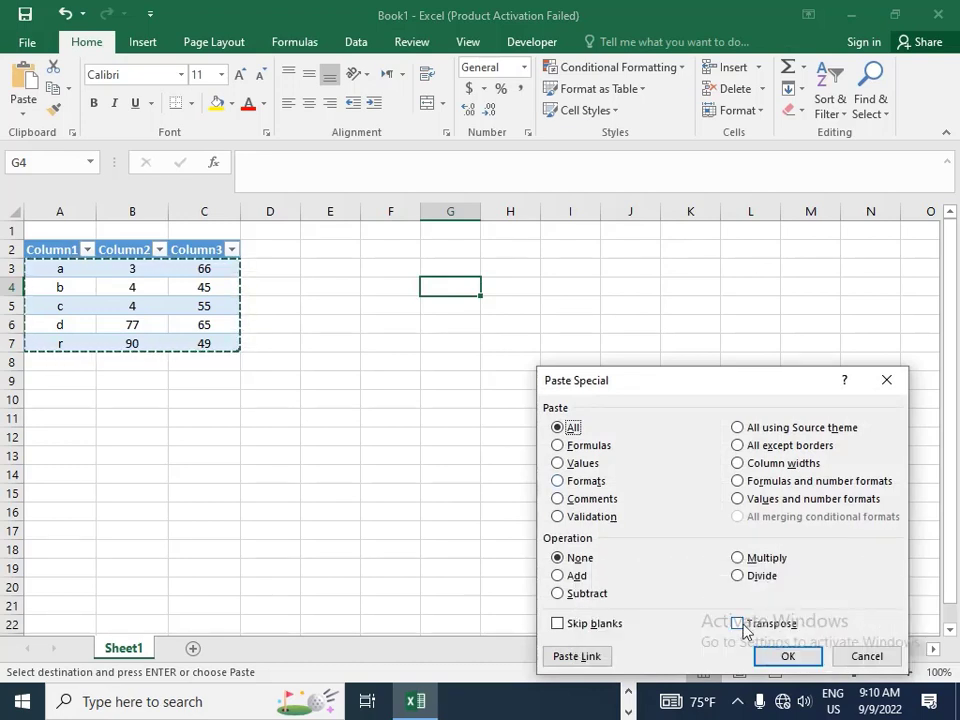
pyautogui.click(743, 624)
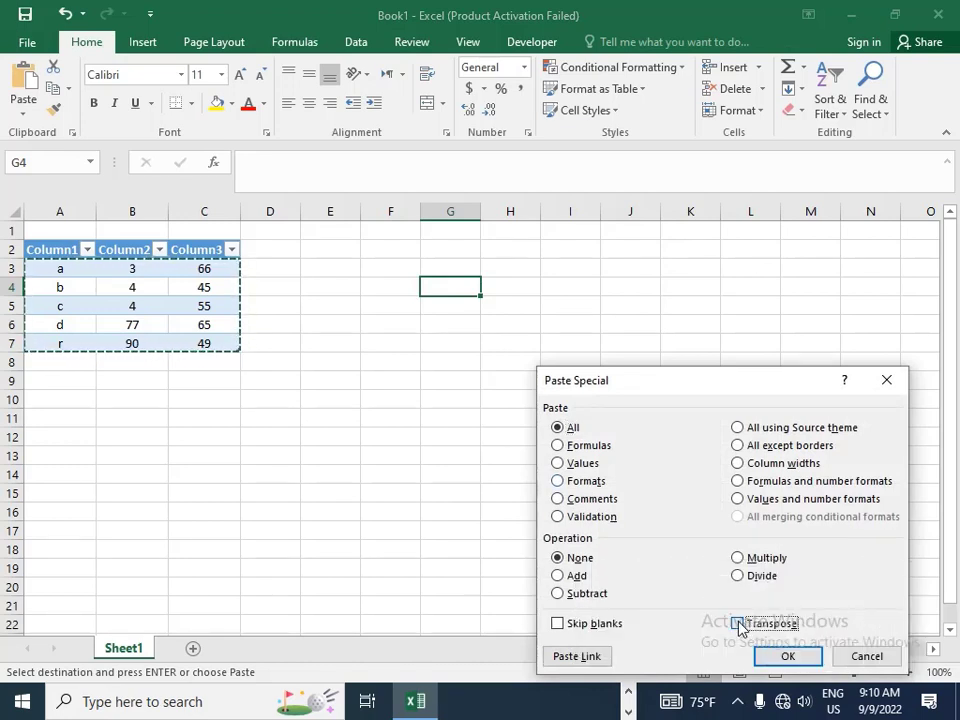
# Step: Confirm the paste so a, b, c, d, r fill G4:K4 with their numbers below, then deselect
pyautogui.click(786, 658)
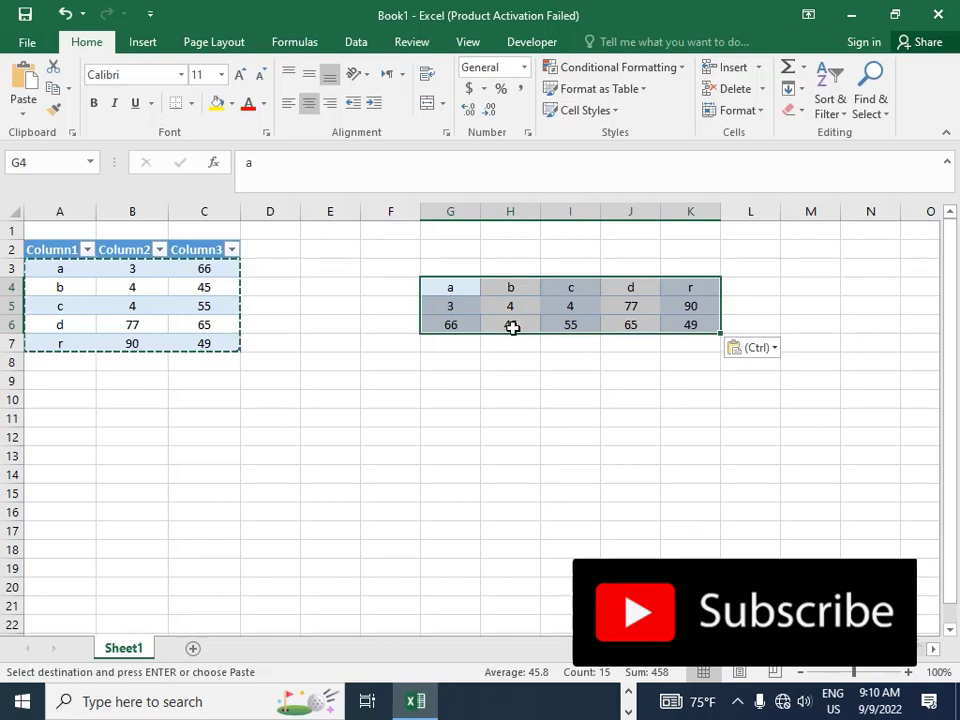
pyautogui.click(737, 702)
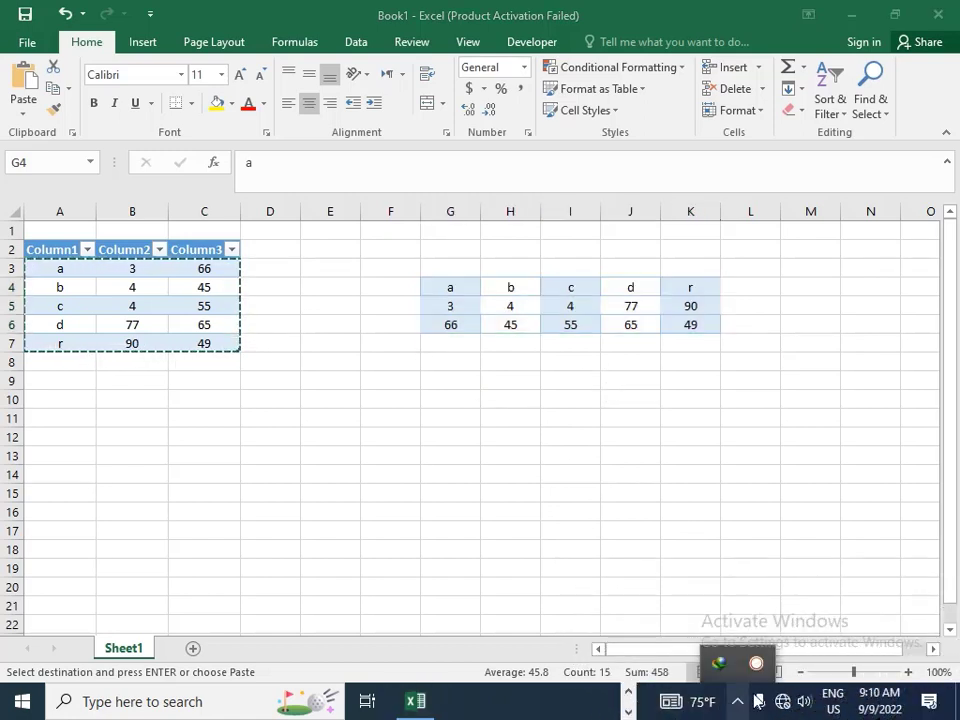